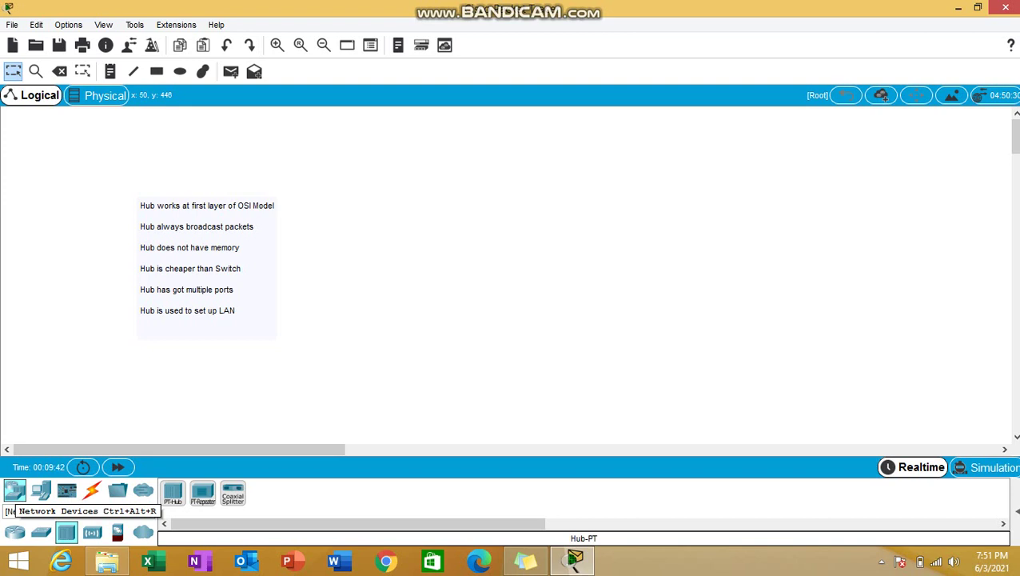
Place a Hub-PT (Hub0) on the workspace from the Hubs category.
left_click(14, 489)
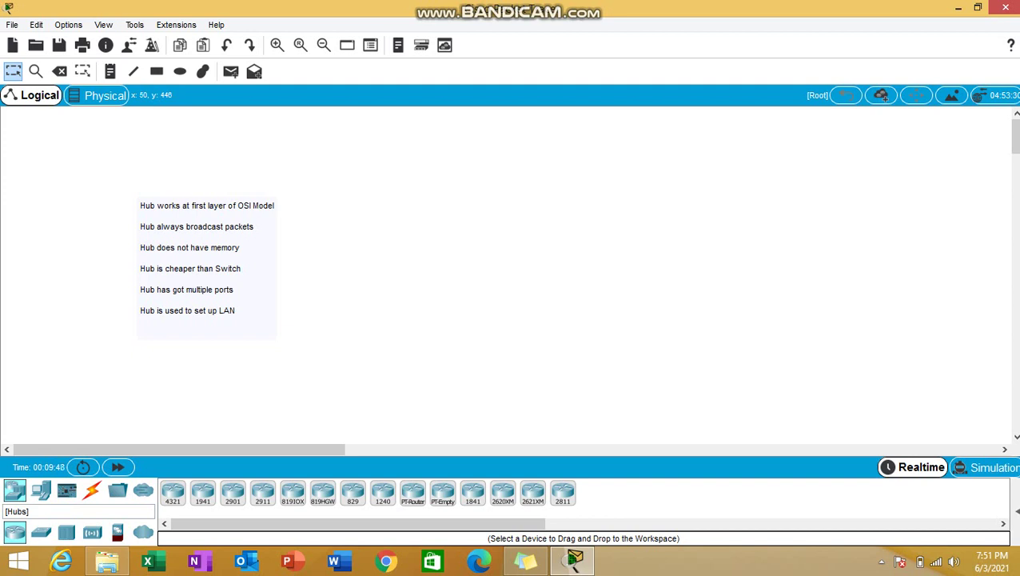
left_click(67, 534)
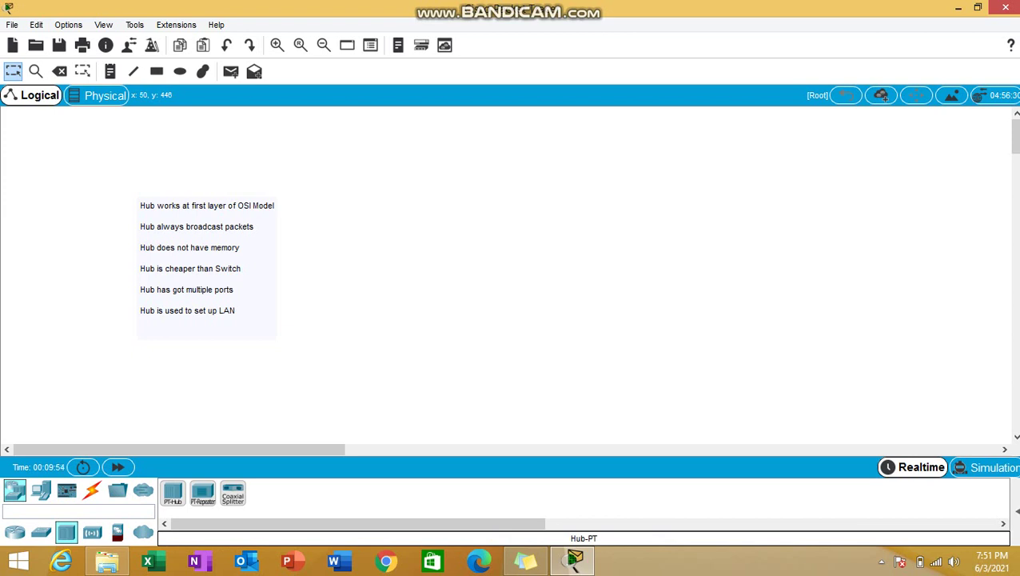
left_click(646, 195)
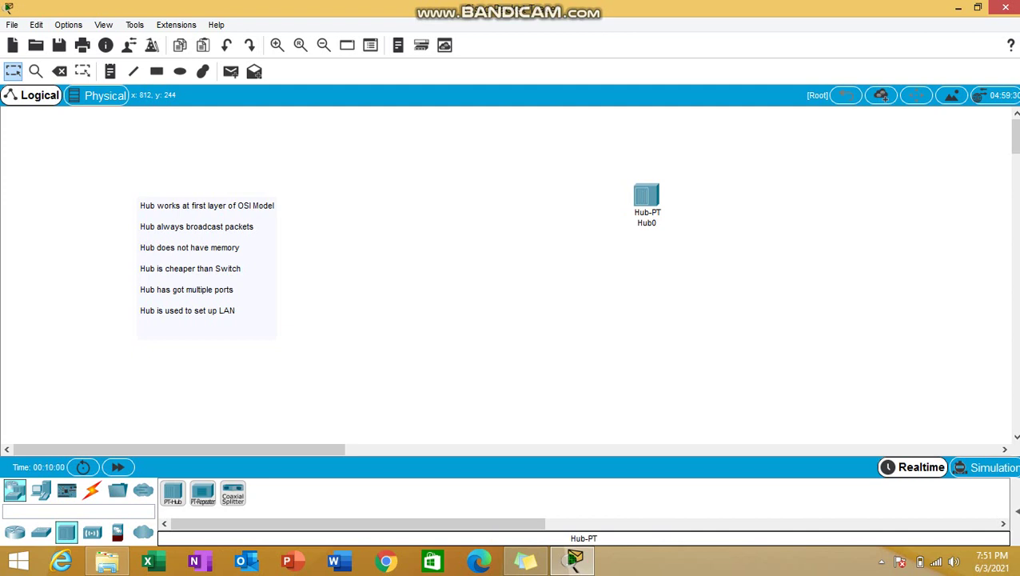
Add five PCs, PC0 to PC4, in a row and move Hub0 centred above them.
left_click(41, 489)
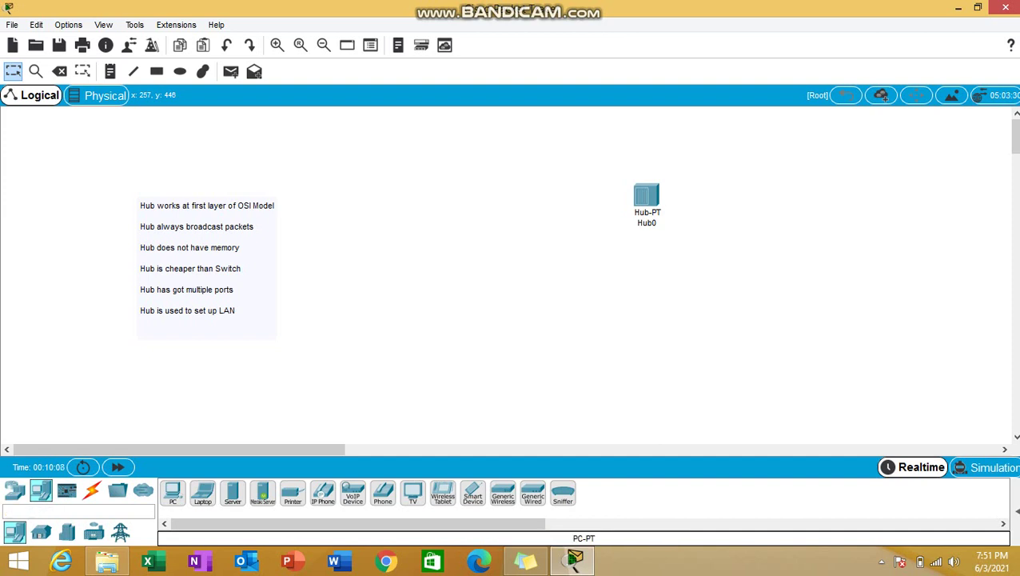
left_click(493, 326)
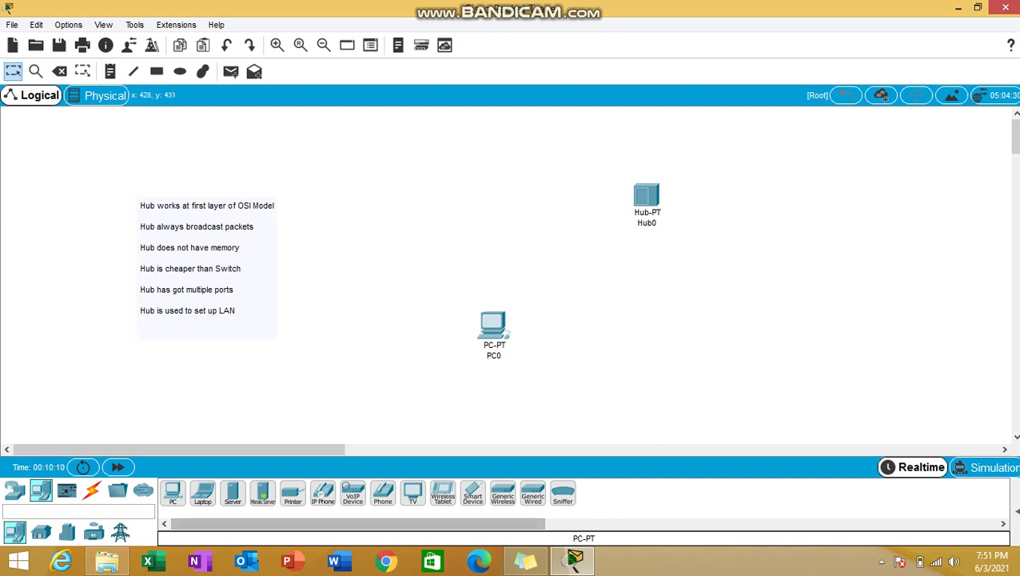
left_click(615, 330)
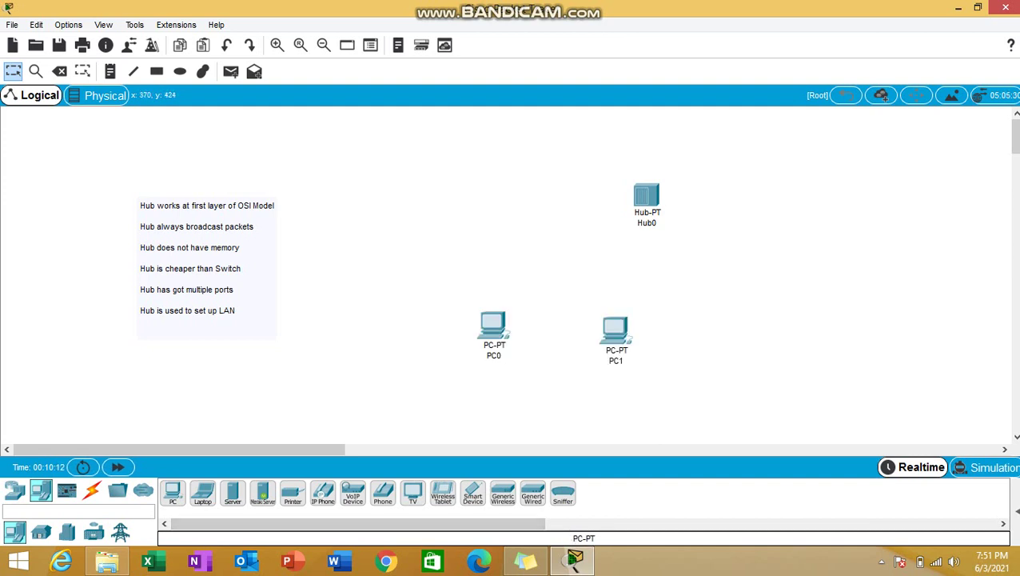
left_click(738, 334)
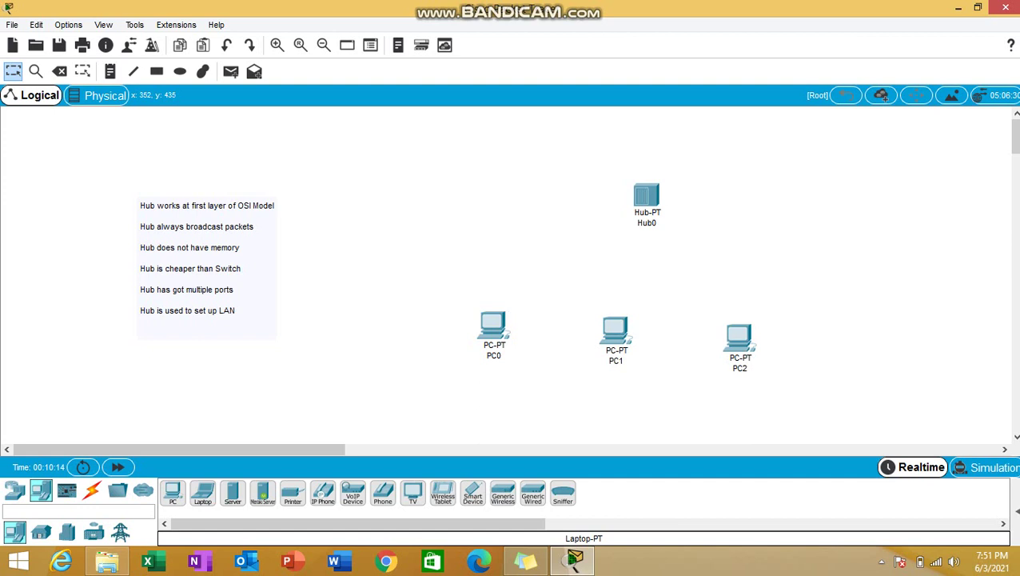
left_click(856, 342)
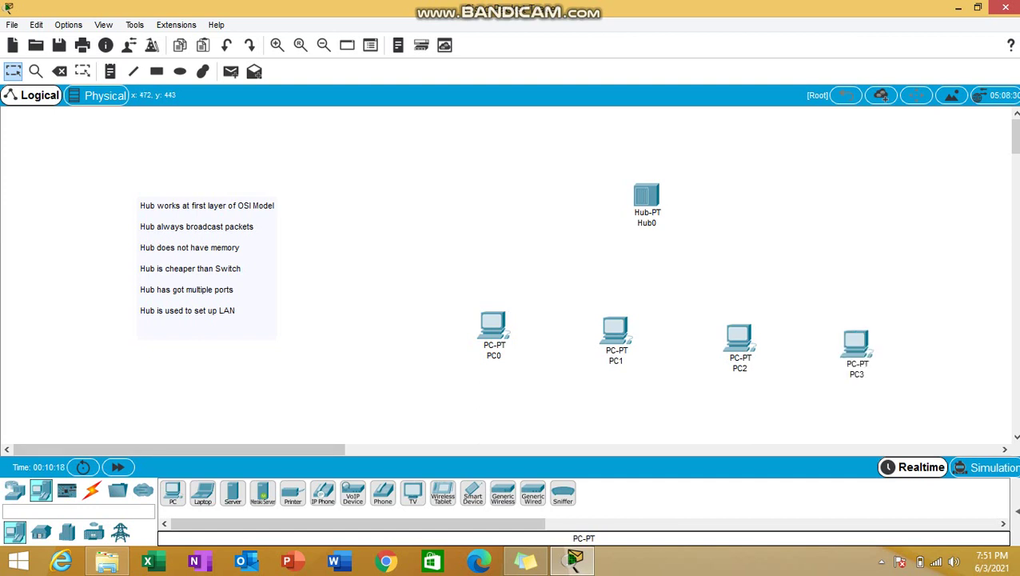
left_click(937, 345)
left_click_drag(647, 194, 738, 192)
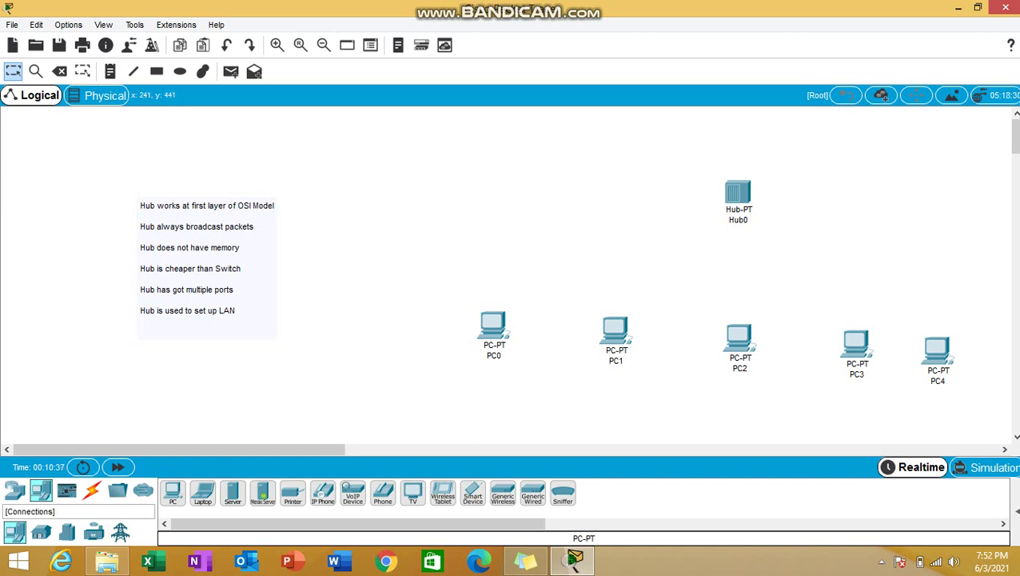
Cable PC0 and PC1 to Hub0 ports FastEthernet0 and FastEthernet1 with Copper Straight-Through.
left_click(92, 491)
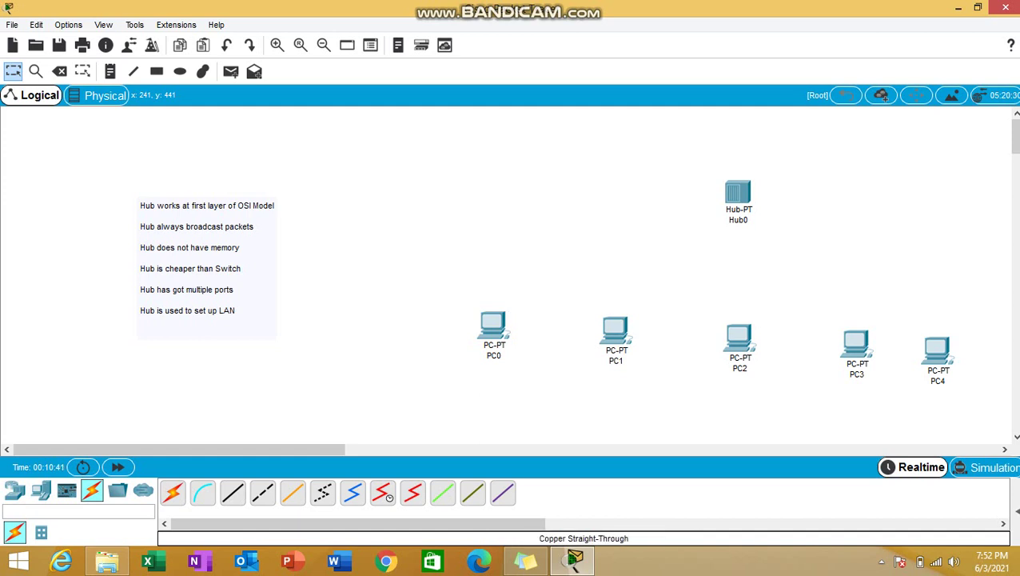
left_click(232, 493)
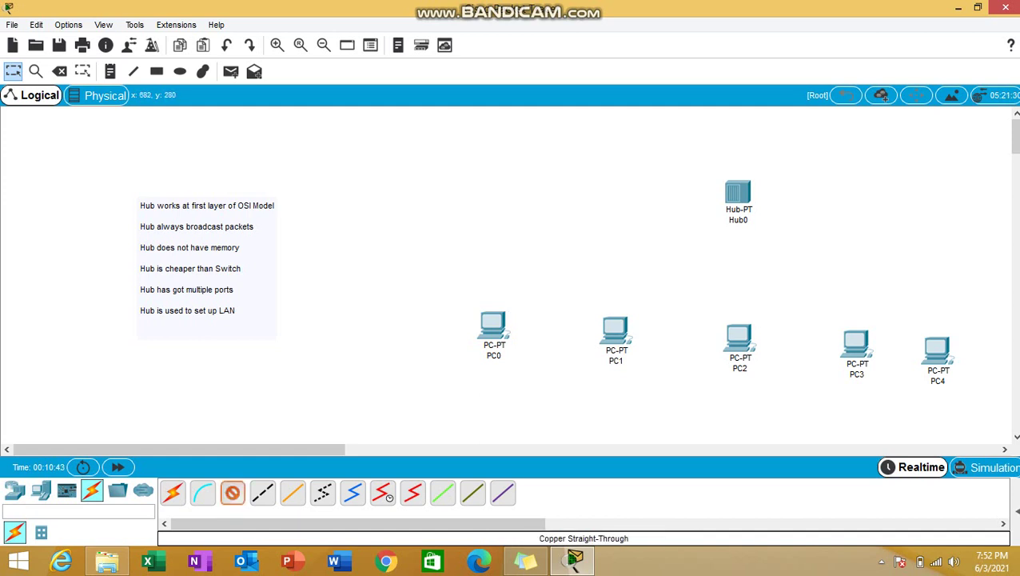
left_click(494, 328)
key("Escape")
left_click(737, 192)
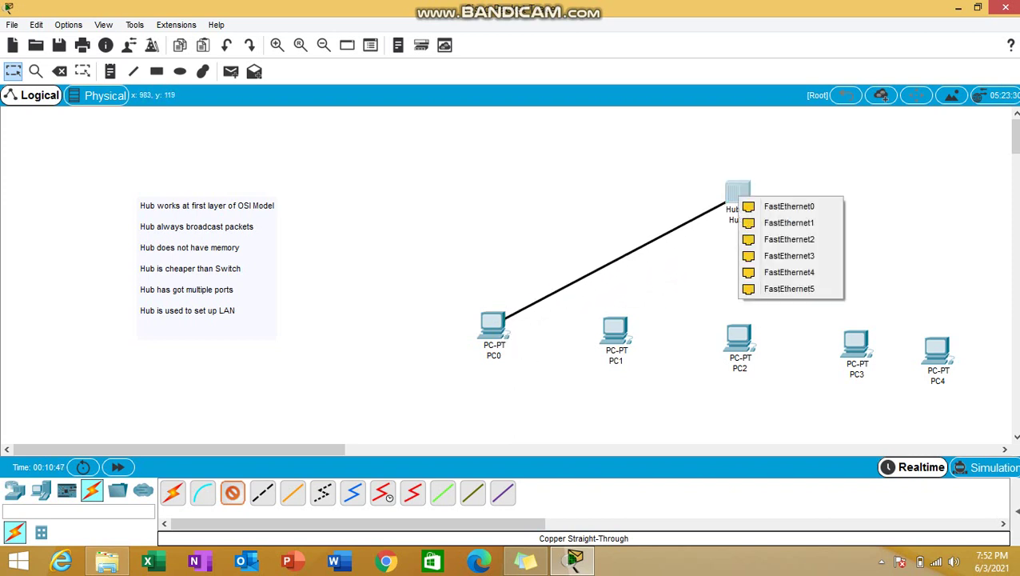
left_click(789, 206)
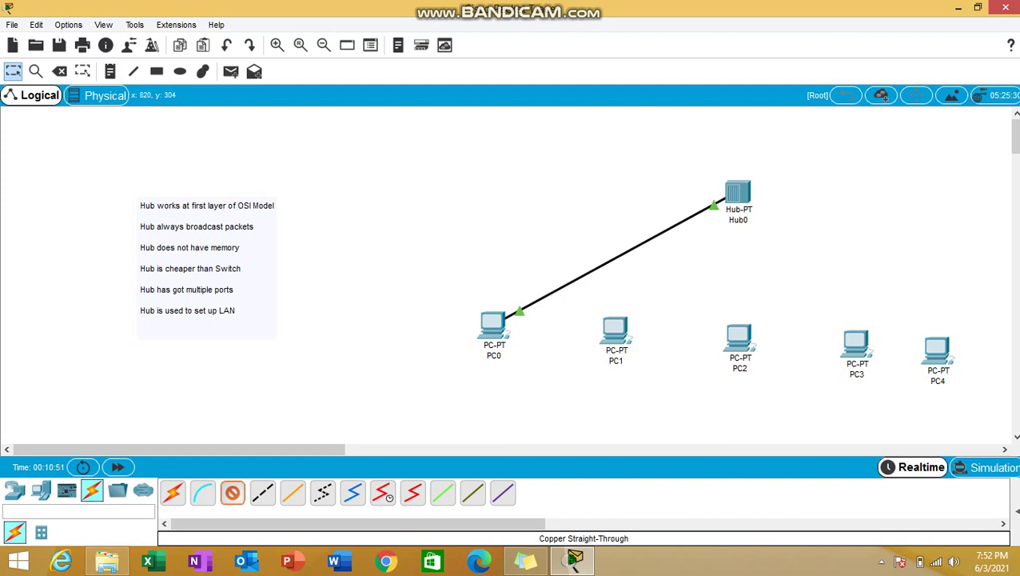
left_click(614, 331)
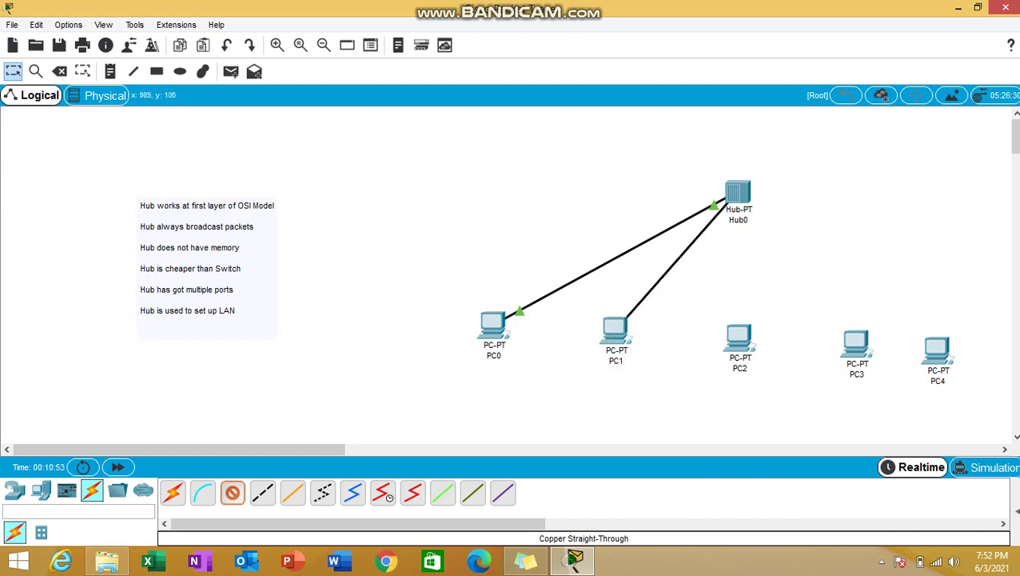
left_click(737, 191)
left_click(791, 198)
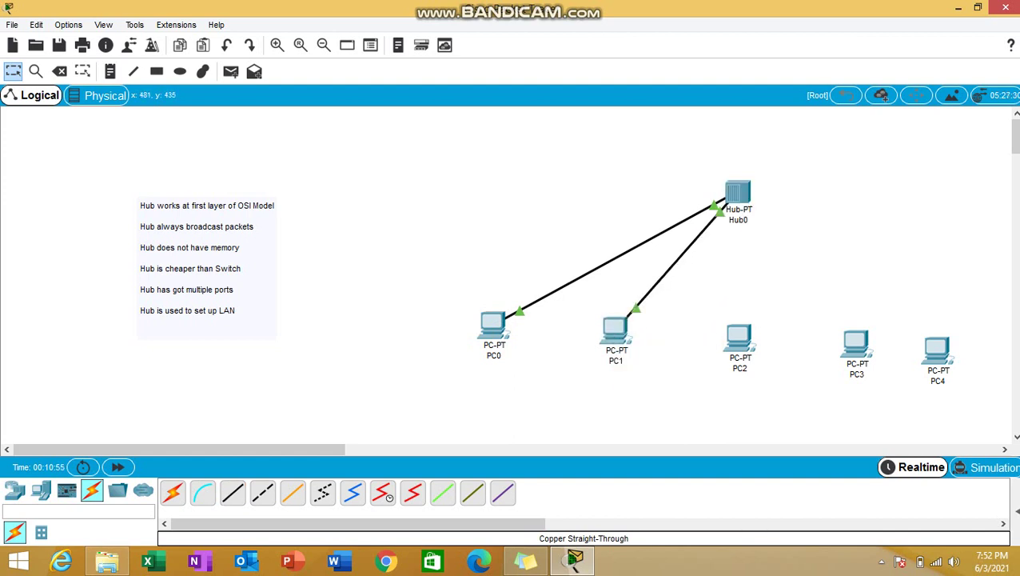
Connect PC2, PC3 and PC4 FastEthernet0 to Hub0 ports FastEthernet2, FastEthernet3 and FastEthernet4.
left_click(737, 336)
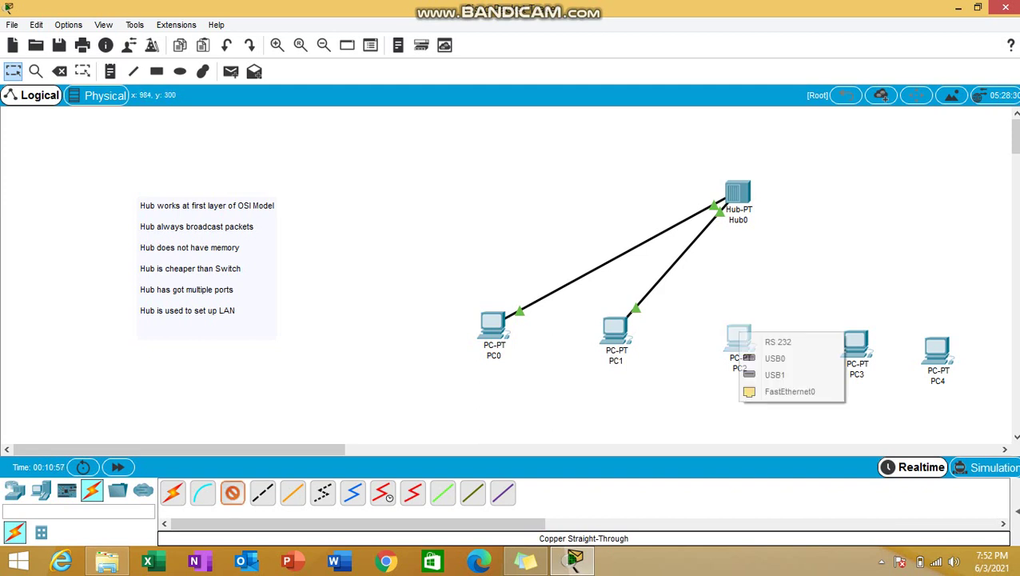
left_click(792, 391)
left_click(739, 195)
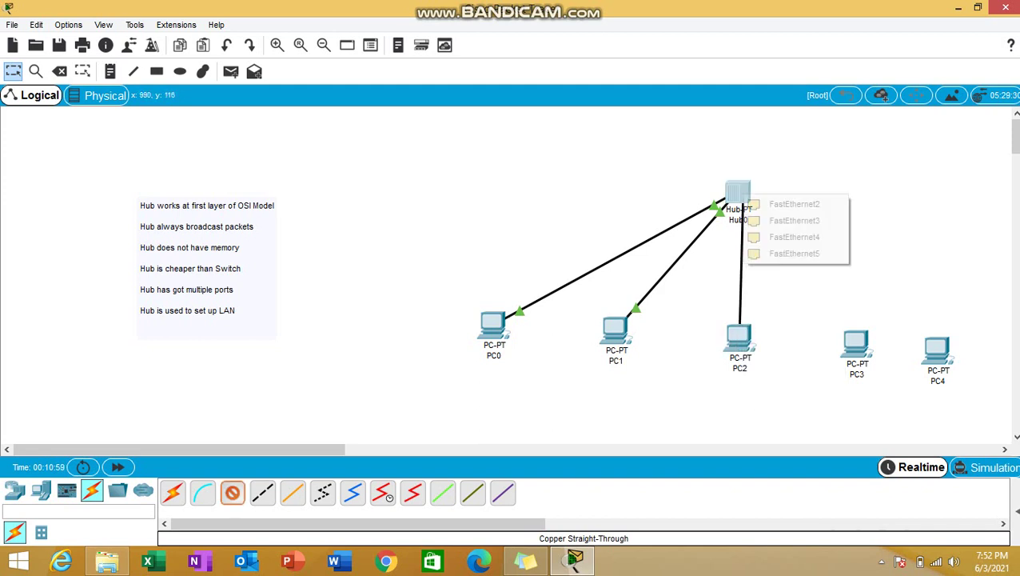
left_click(792, 204)
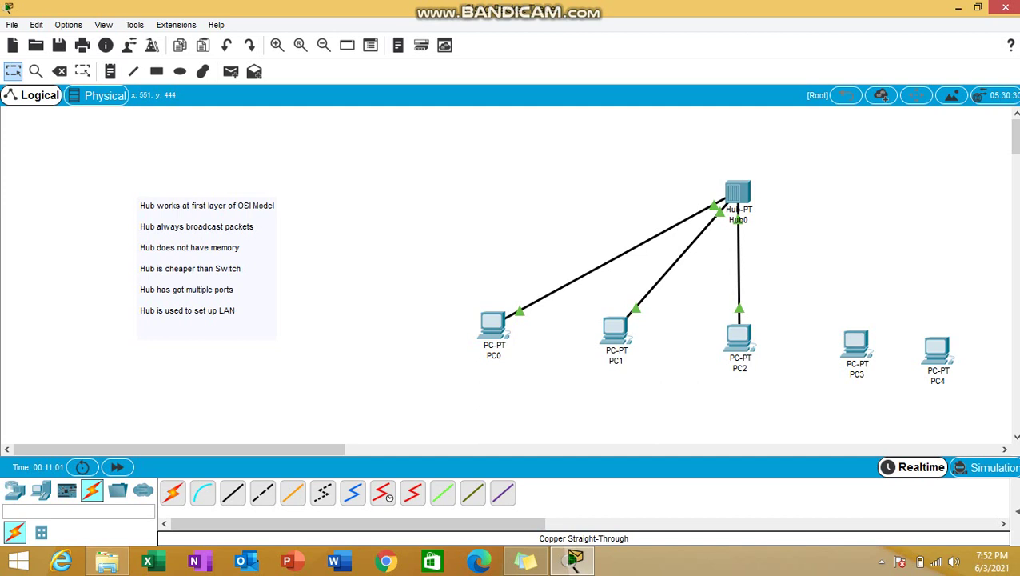
left_click(857, 344)
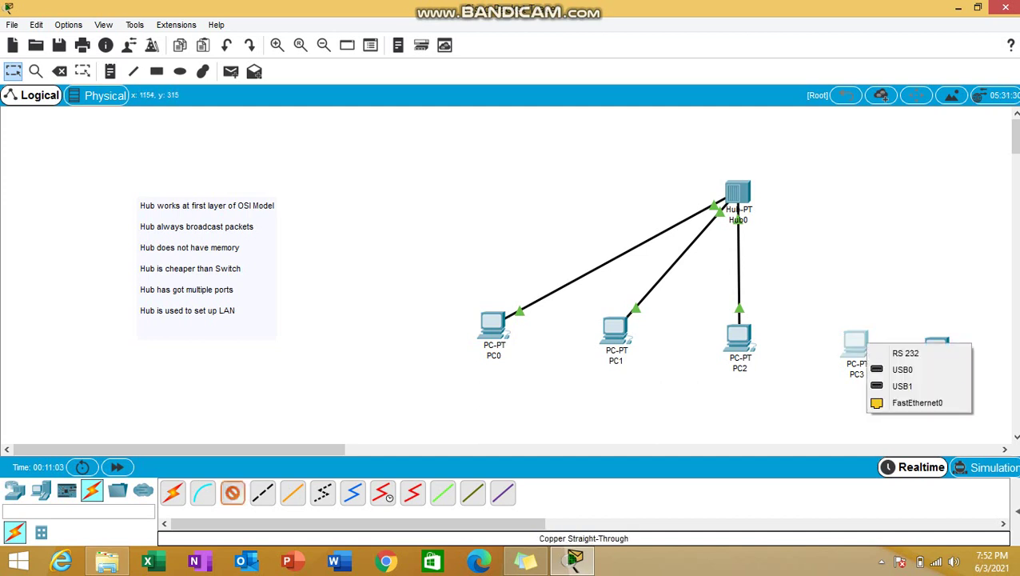
left_click(900, 400)
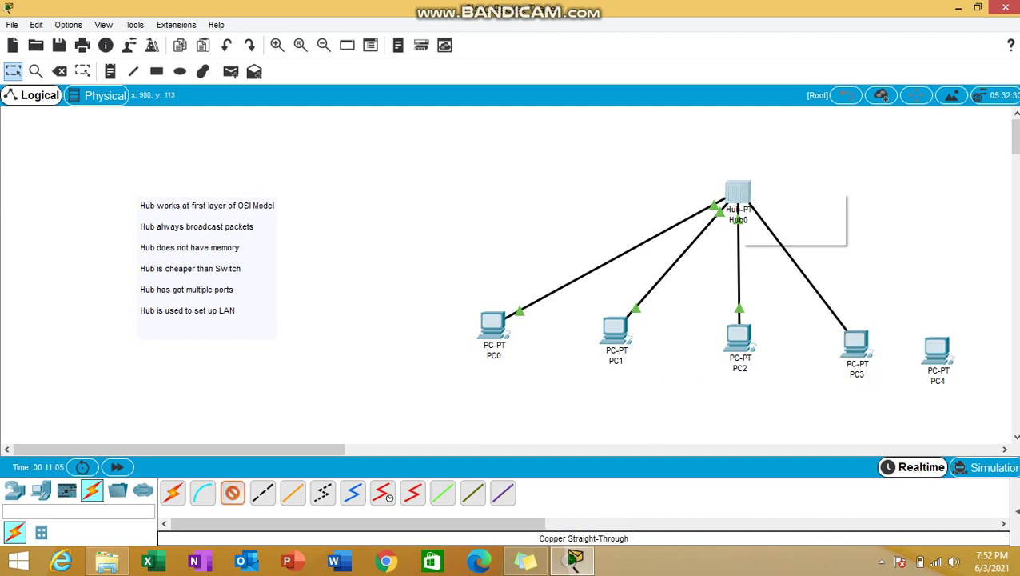
left_click(739, 193)
left_click(792, 202)
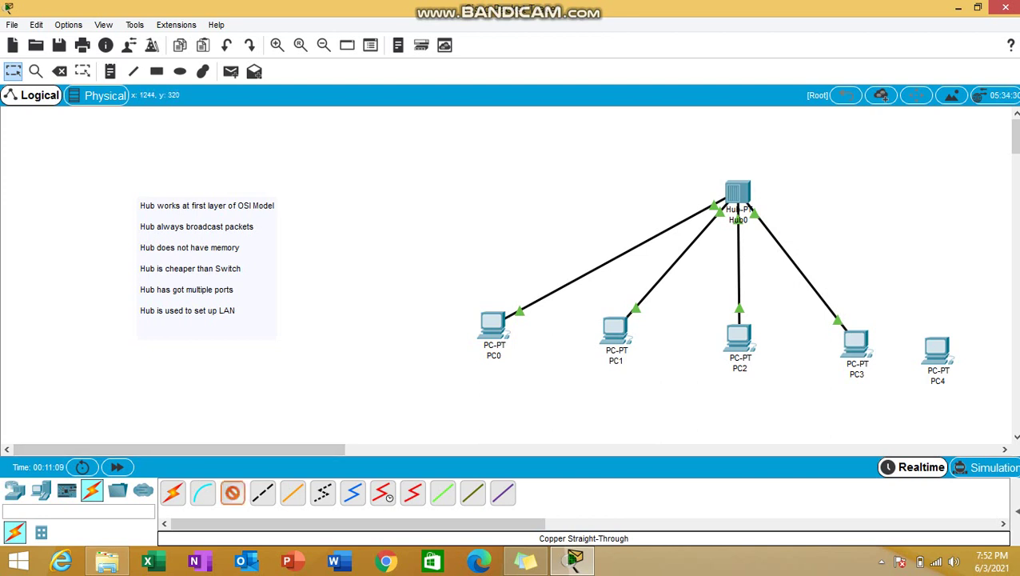
left_click(936, 350)
left_click(958, 403)
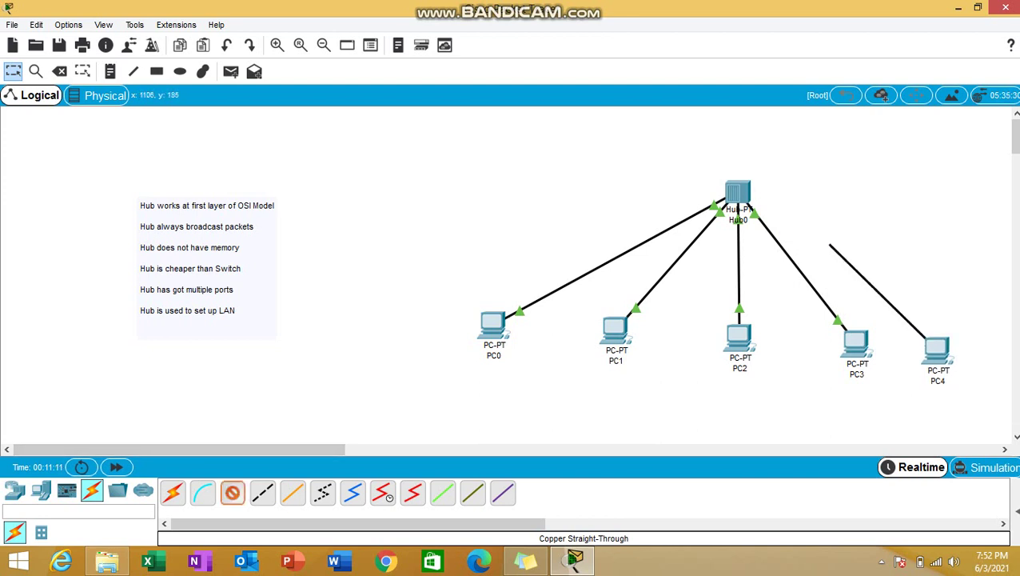
left_click(738, 192)
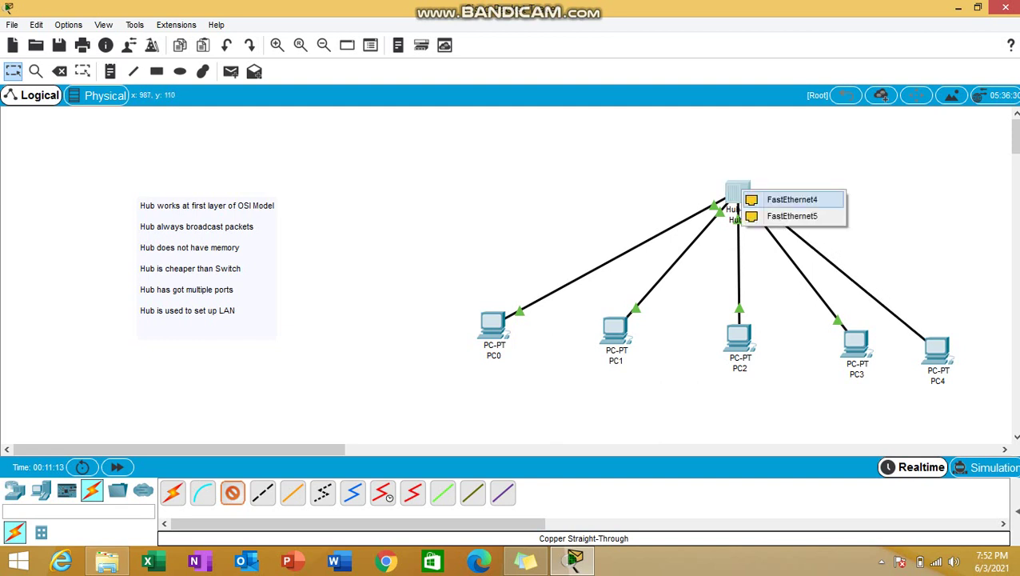
left_click(792, 199)
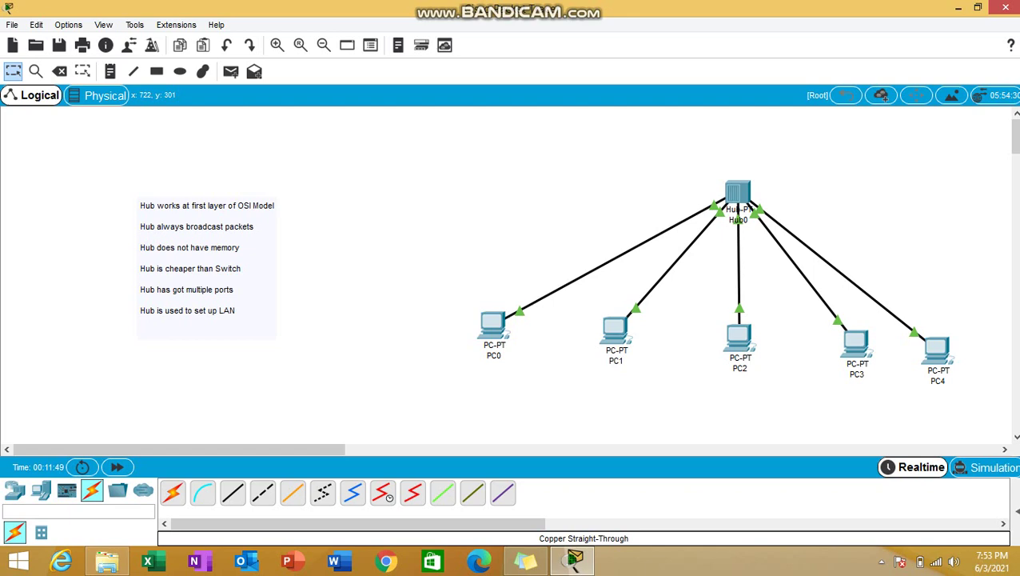
Give PC0 IP address 10.10.10.1 with auto-filled mask 255.0.0.0, then close its window.
left_click(493, 324)
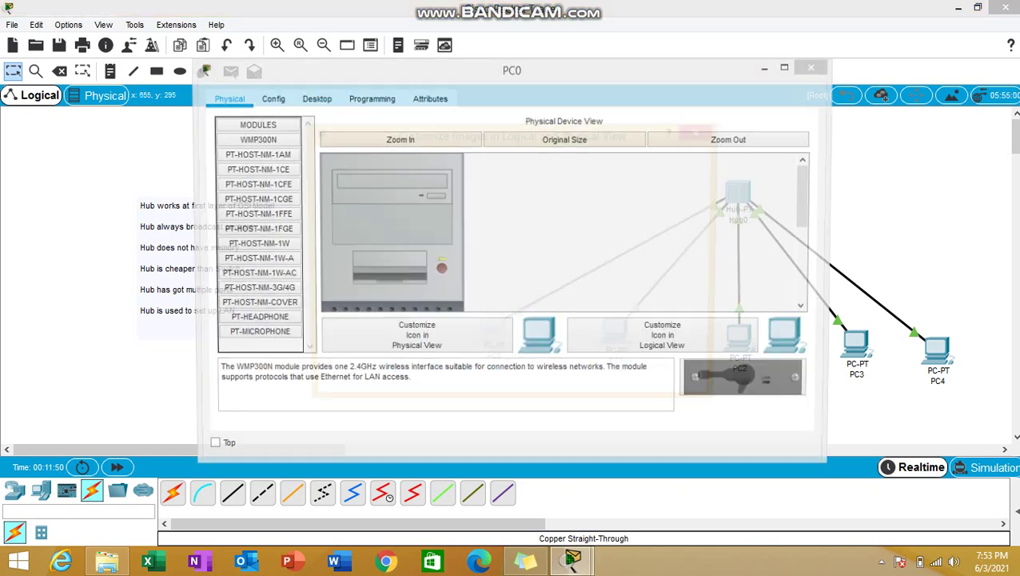
left_click(422, 342)
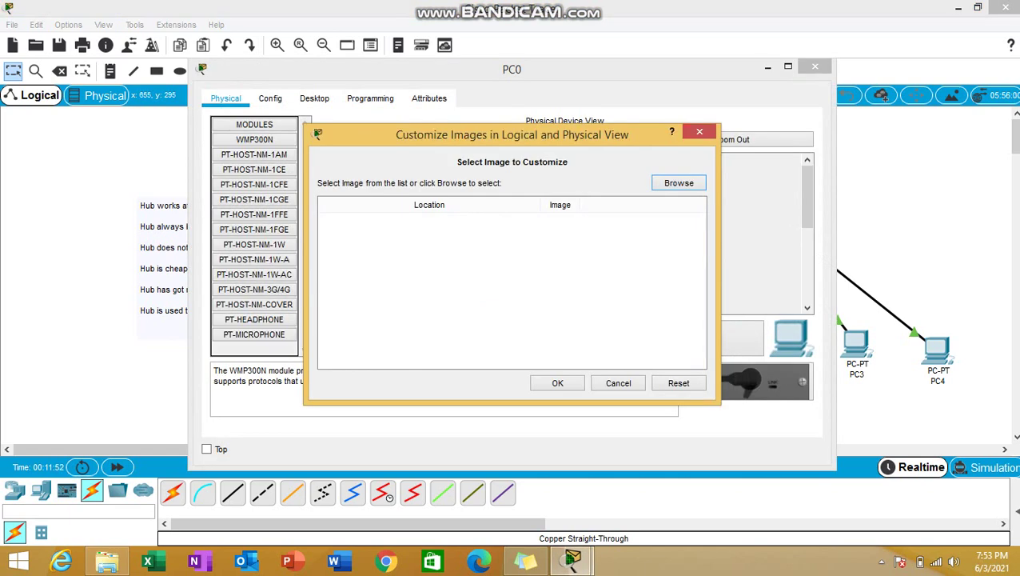
key("Escape")
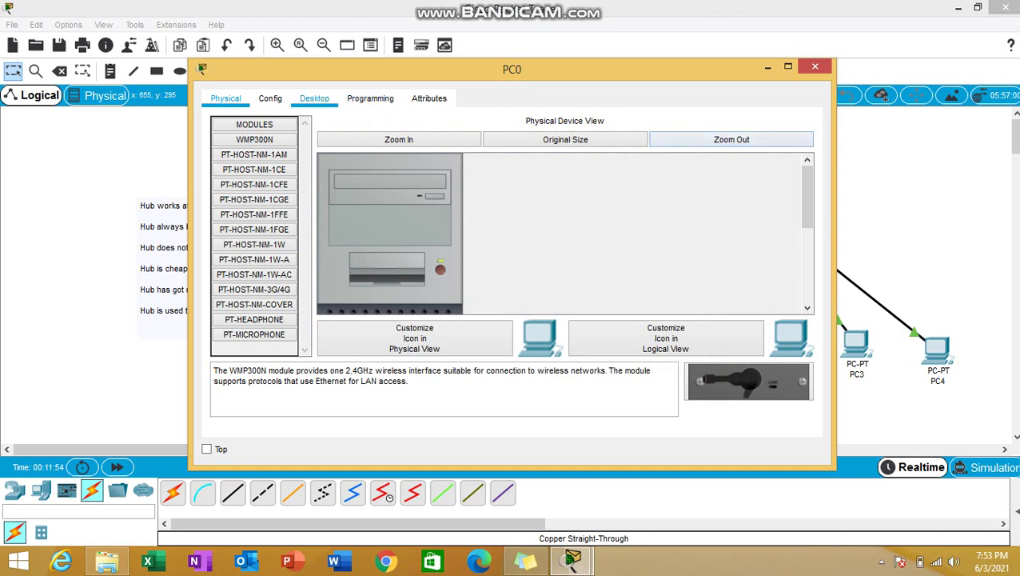
left_click(314, 98)
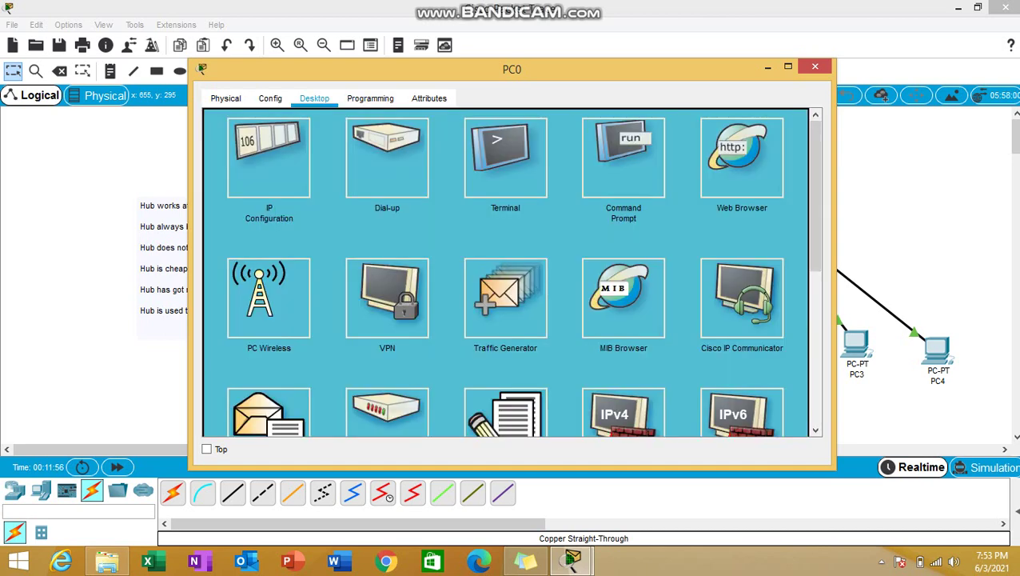
left_click(269, 157)
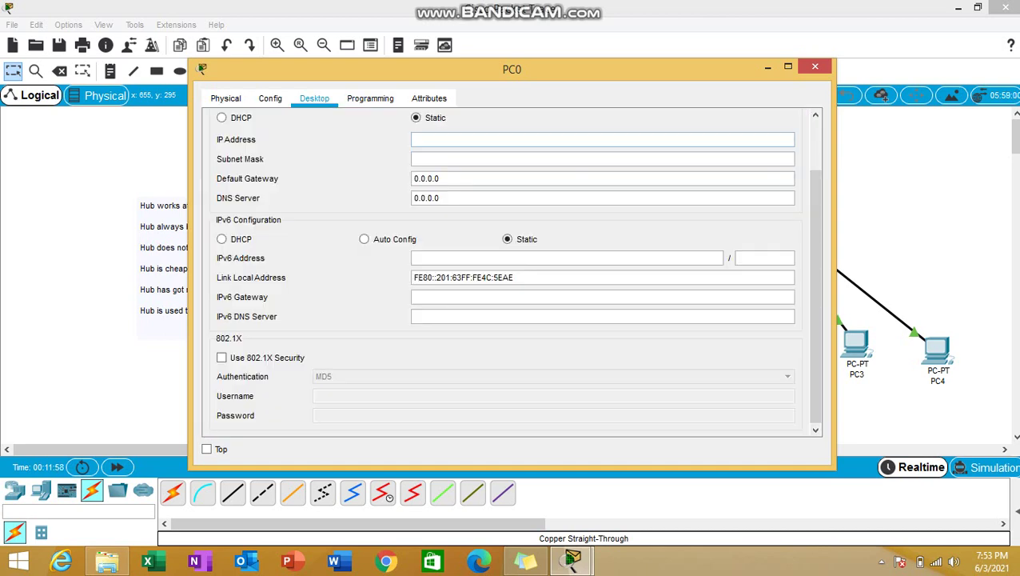
type("10.10.10.1")
key("Tab")
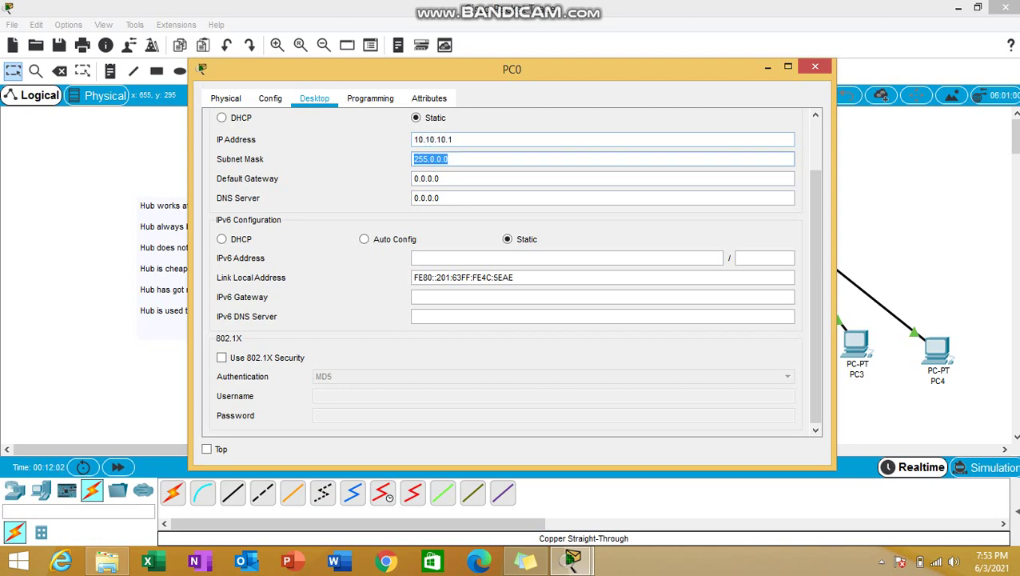
left_click(815, 66)
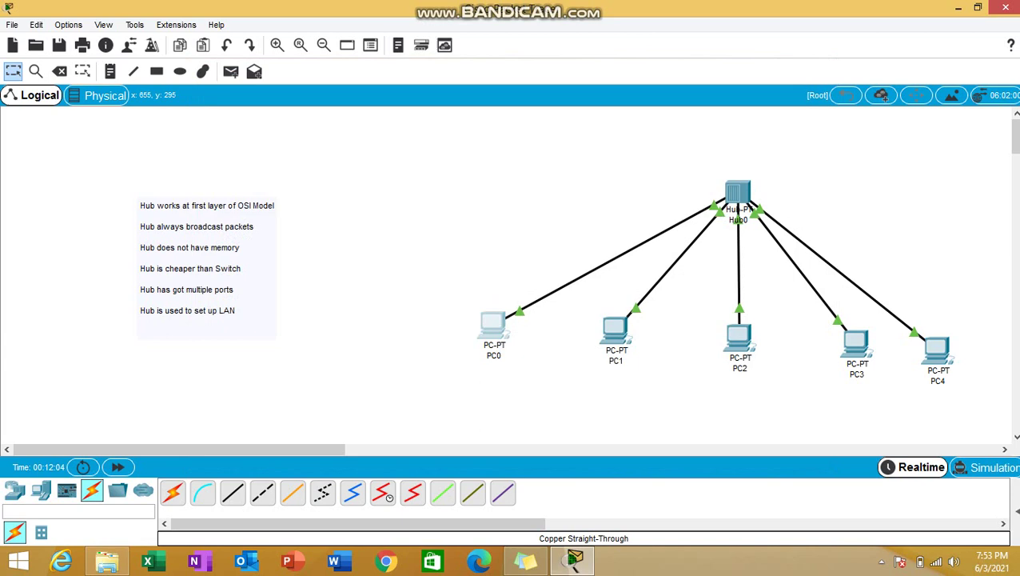
Assign PC1 10.10.10.2 and PC2 10.10.10.3, each with mask 255.0.0.0.
left_click(615, 329)
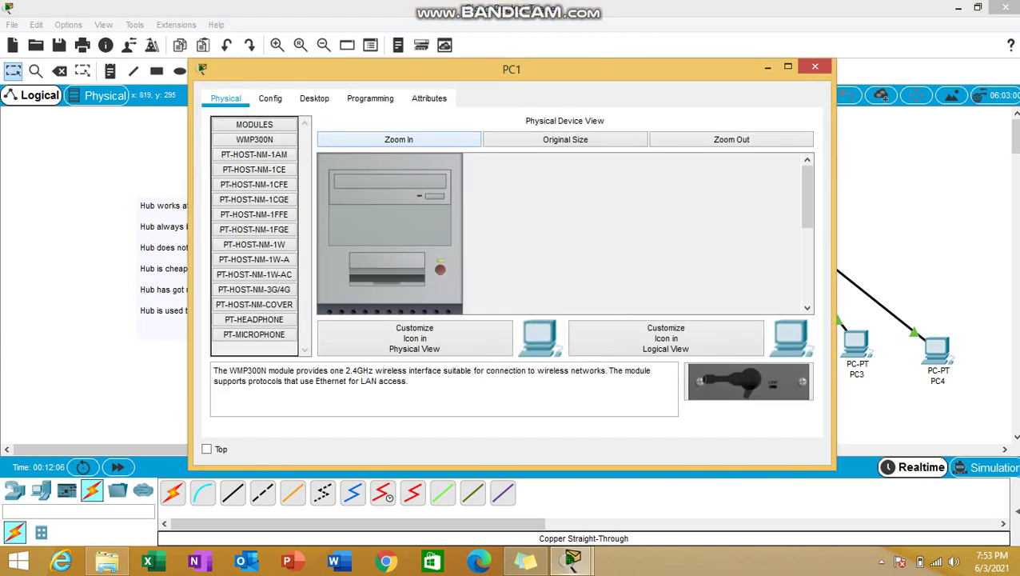
left_click(314, 98)
left_click(269, 158)
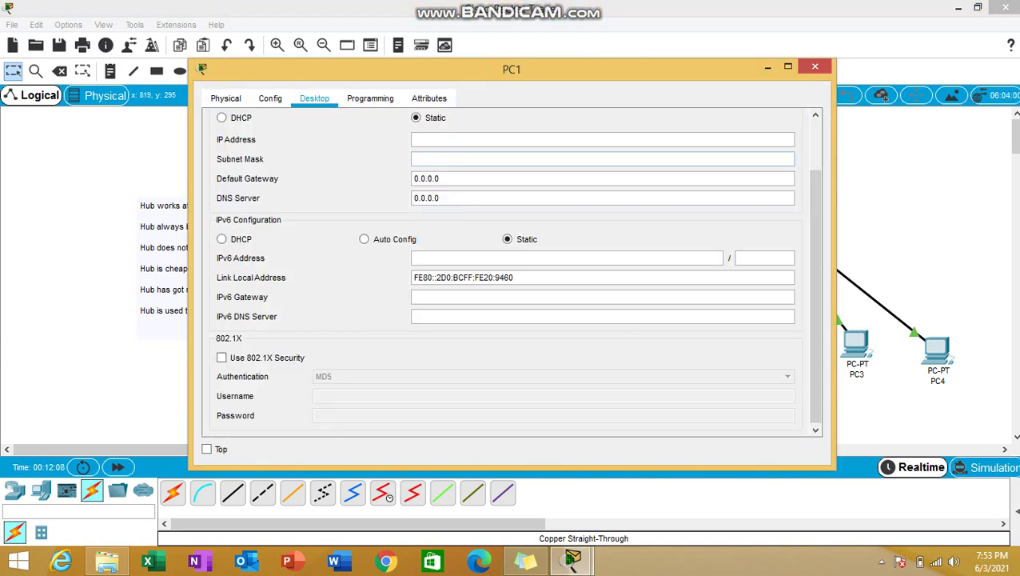
type("10.10.10.2")
key("Tab")
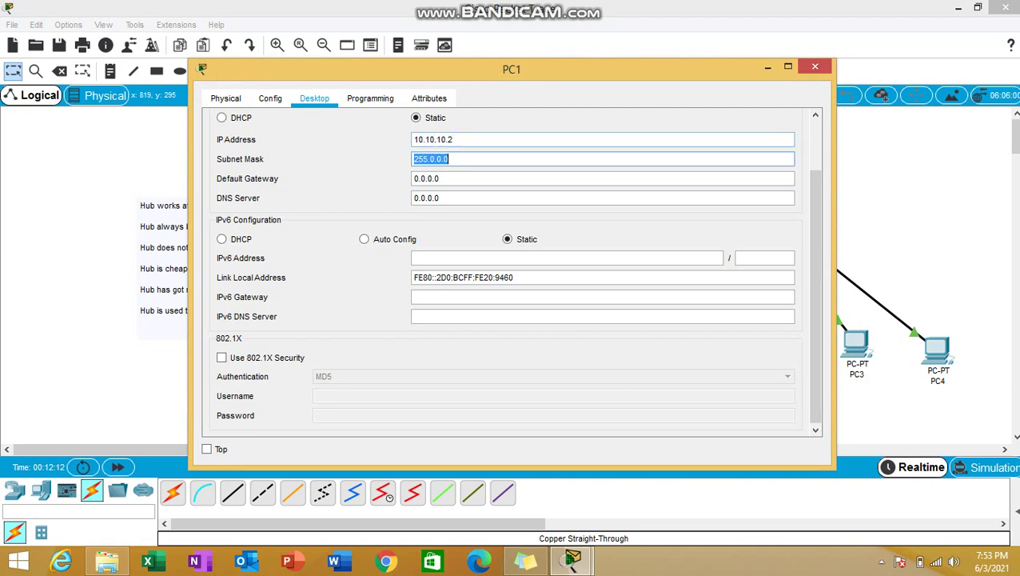
left_click(814, 66)
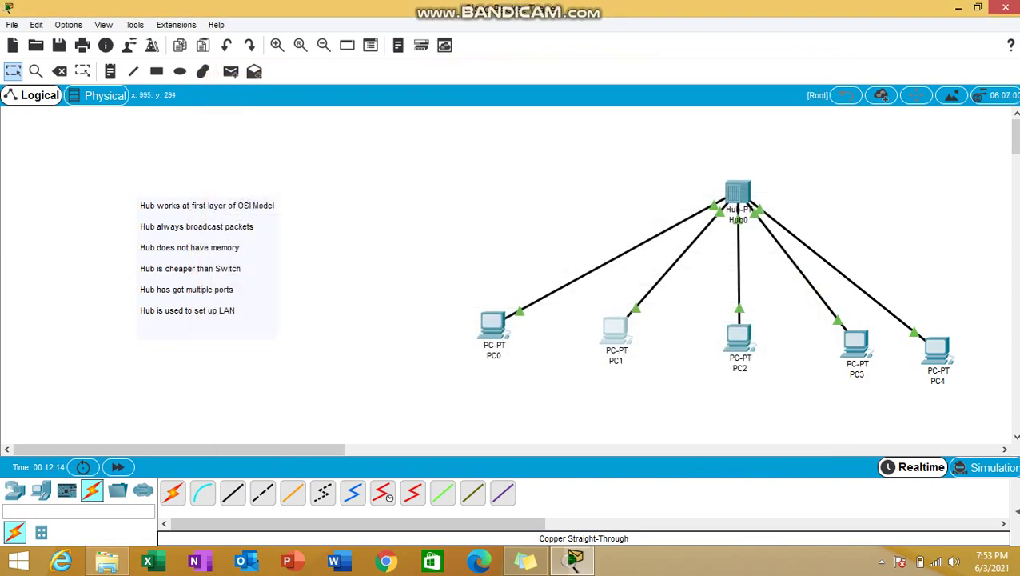
left_click(740, 338)
left_click(314, 97)
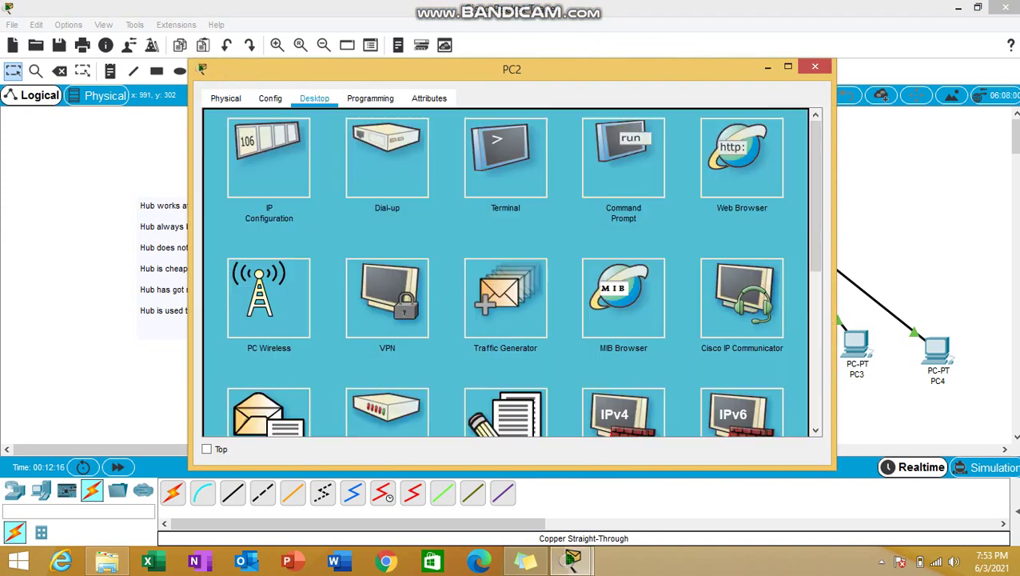
left_click(268, 157)
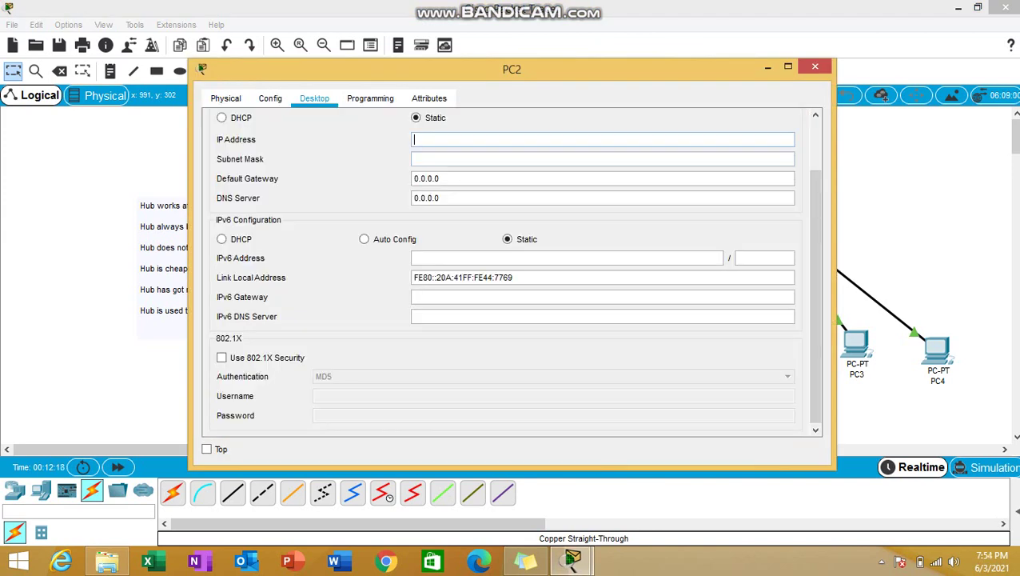
type("10.10.10.3")
key("Tab")
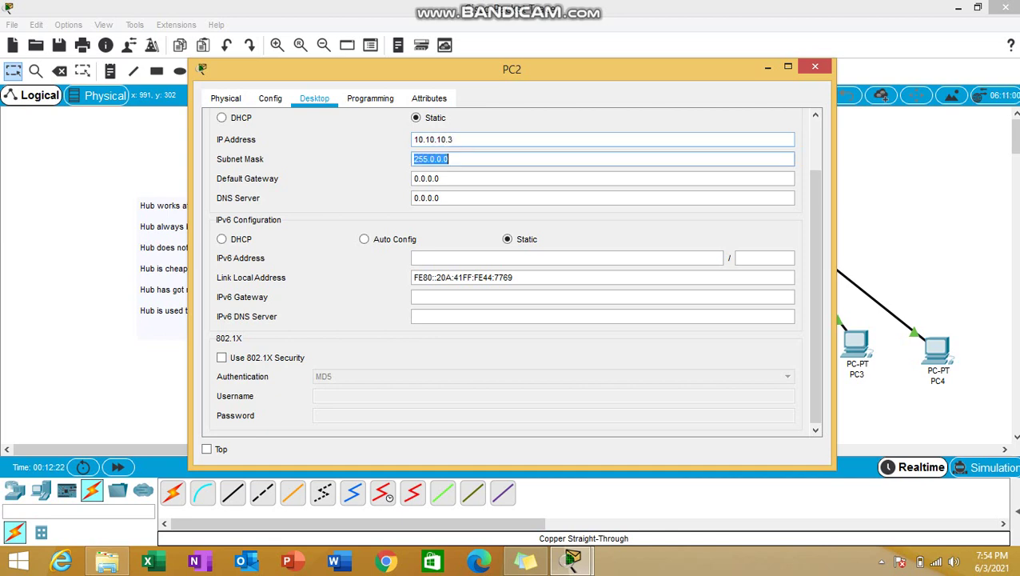
left_click(814, 65)
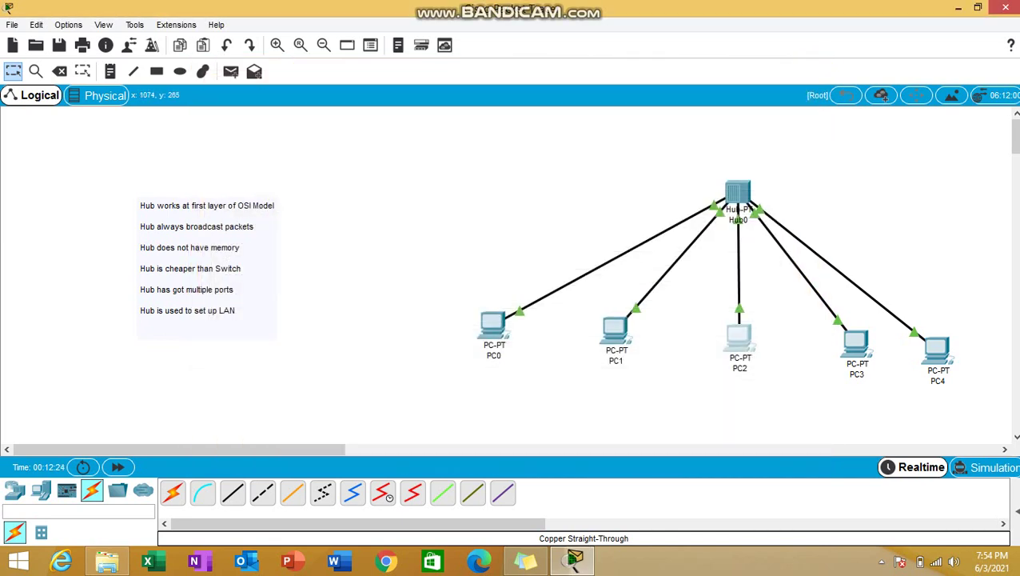
Assign PC3 10.10.10.4 and PC4 10.10.10.5, each with mask 255.0.0.0.
left_click(855, 344)
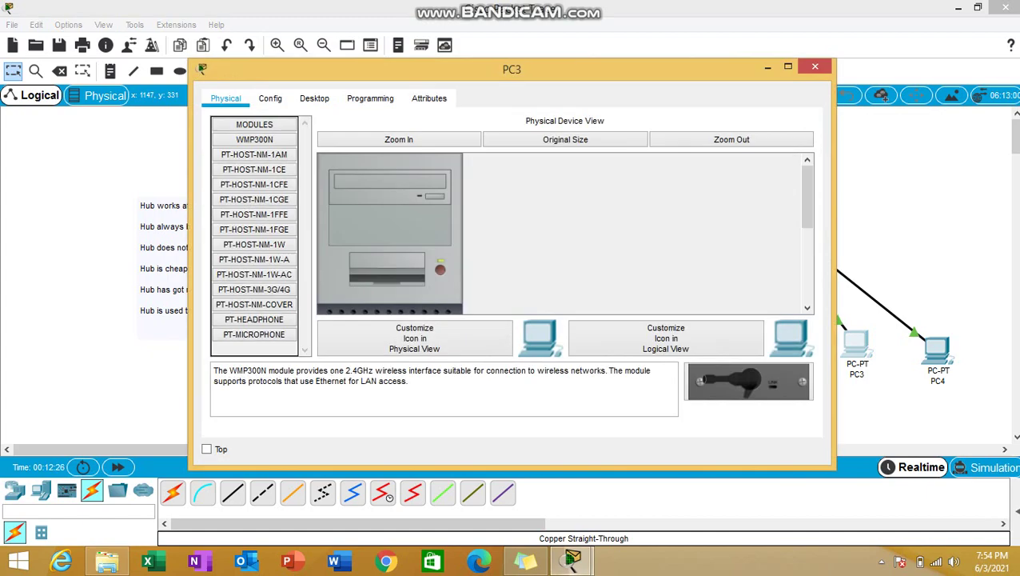
left_click(314, 97)
left_click(269, 157)
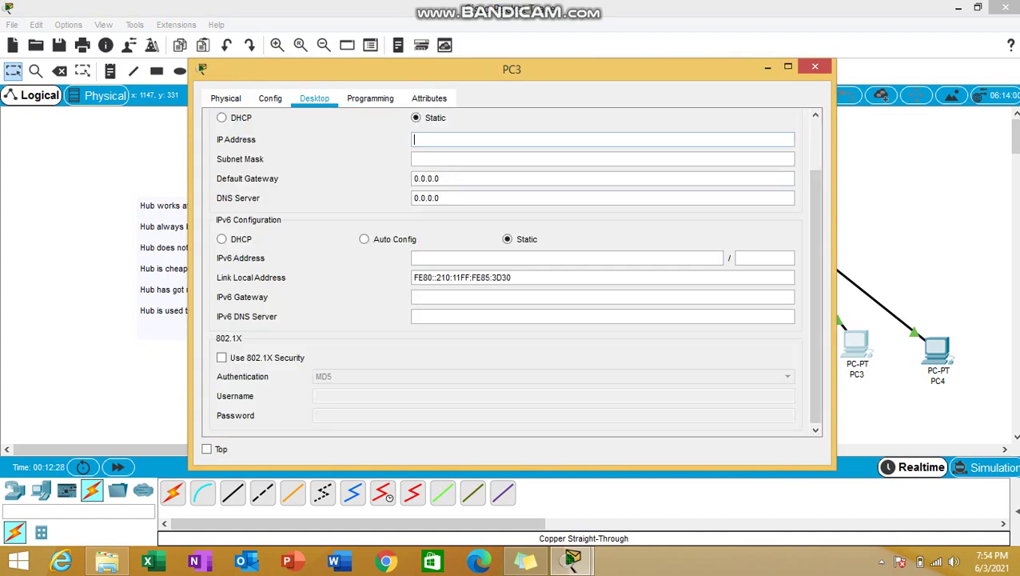
type("10.10.10.4")
key("Tab")
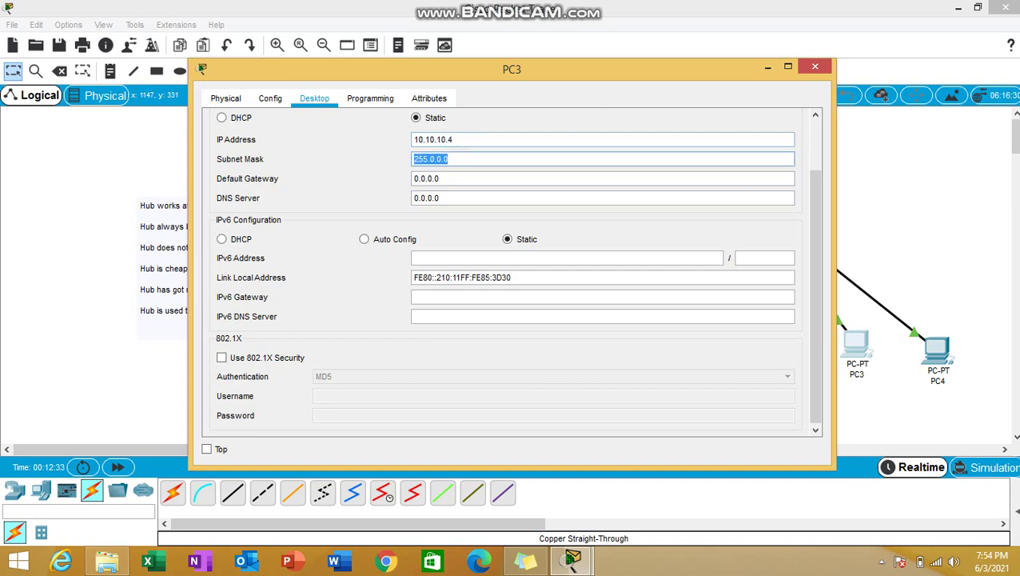
left_click(815, 66)
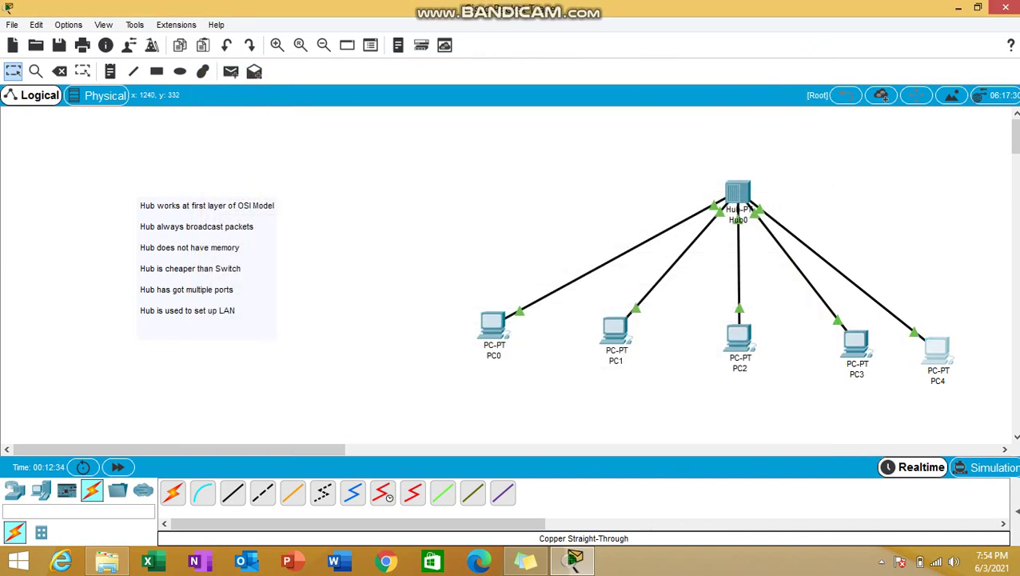
left_click(937, 350)
left_click(314, 97)
left_click(276, 155)
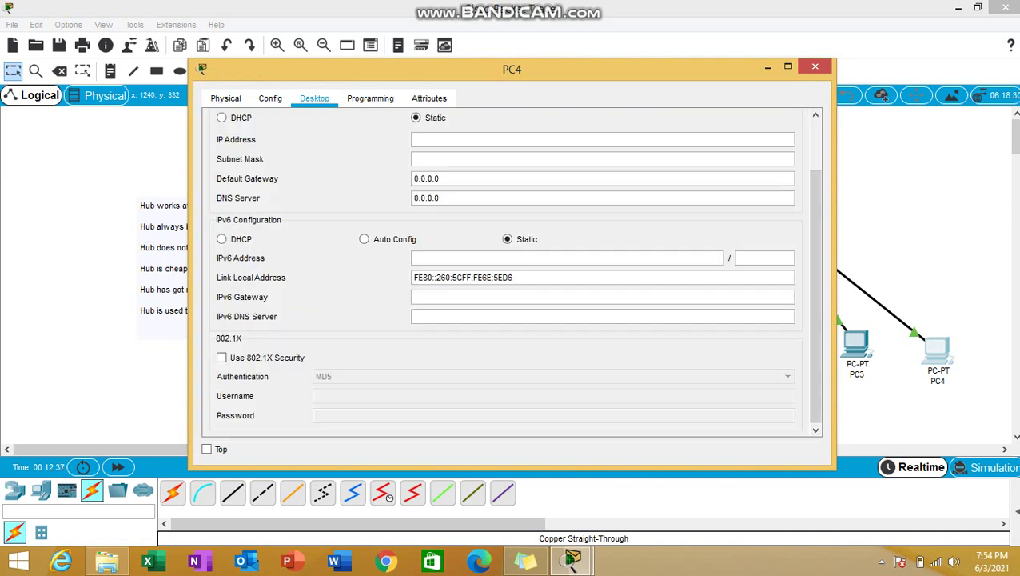
type("1")
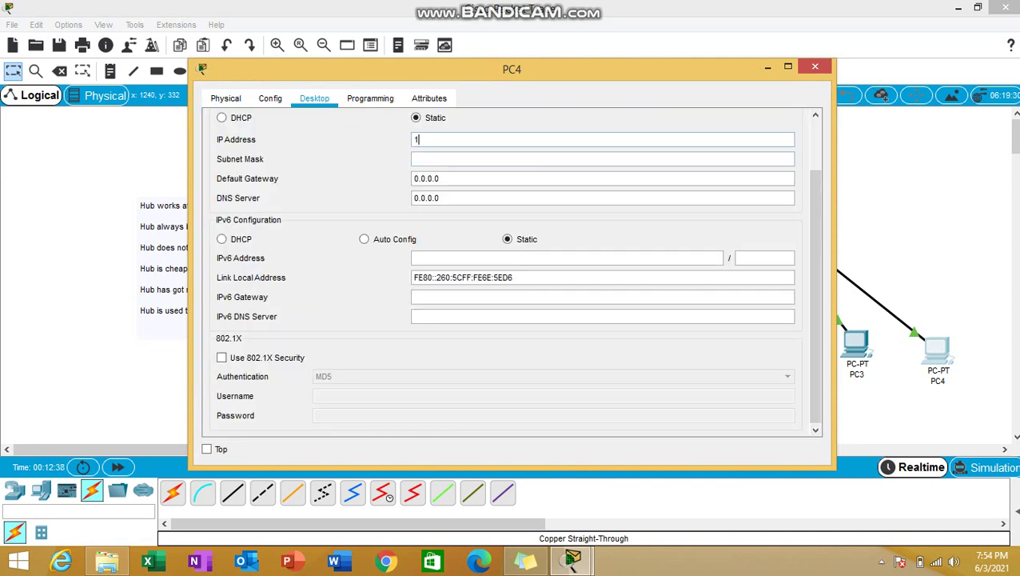
type("0.10.10.5")
key("Tab")
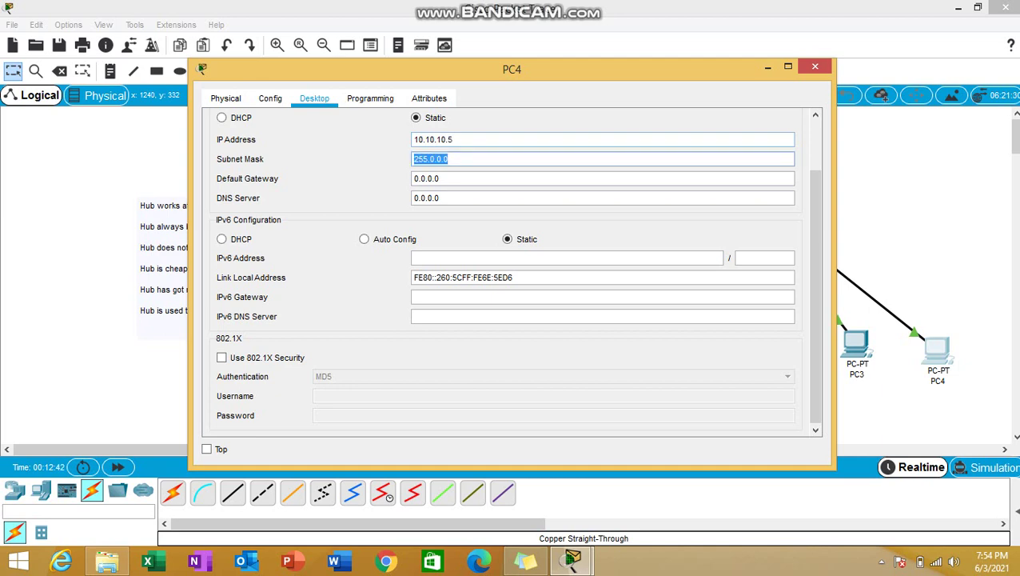
left_click(814, 65)
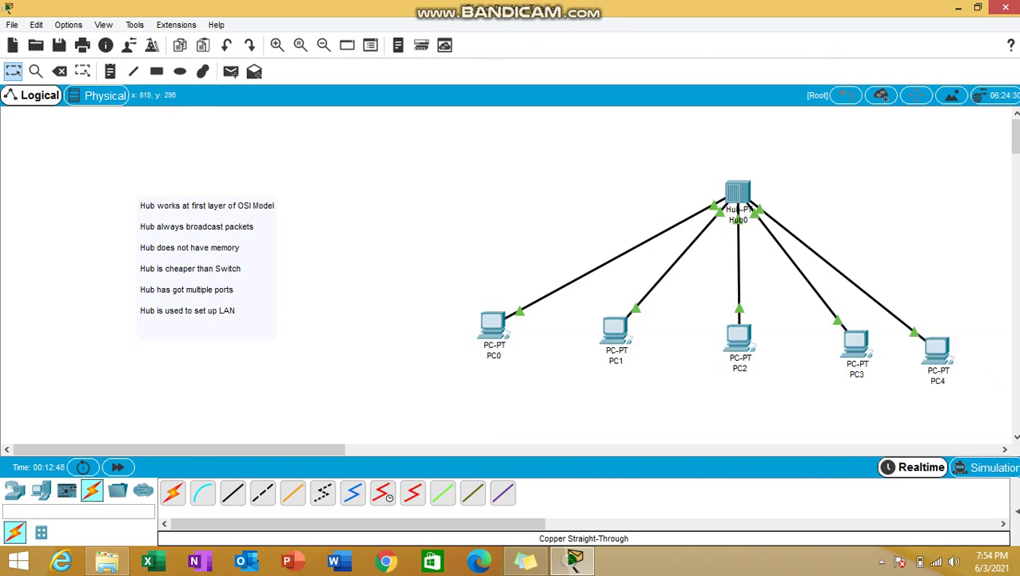
mouse_move(615, 328)
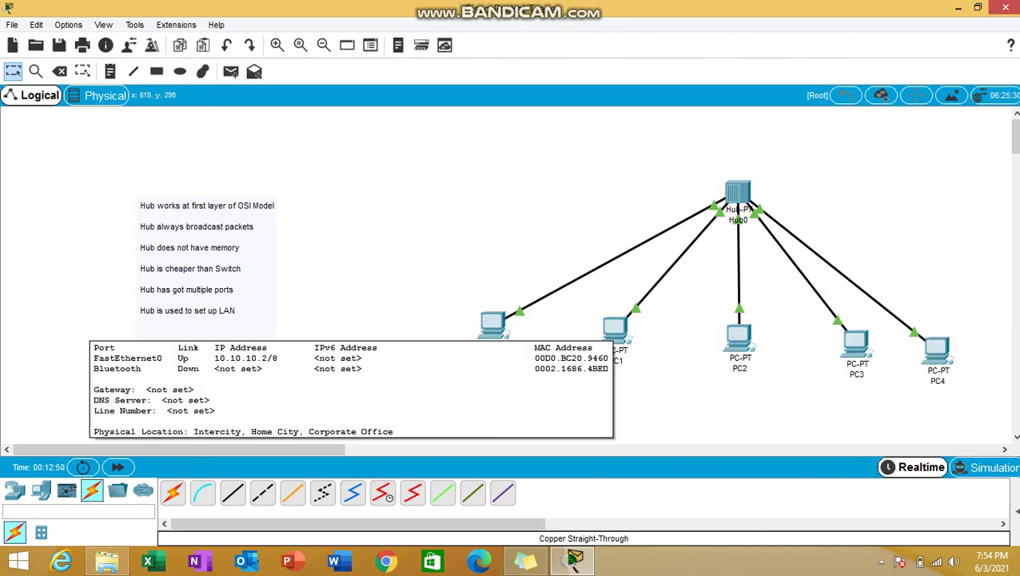
mouse_move(739, 336)
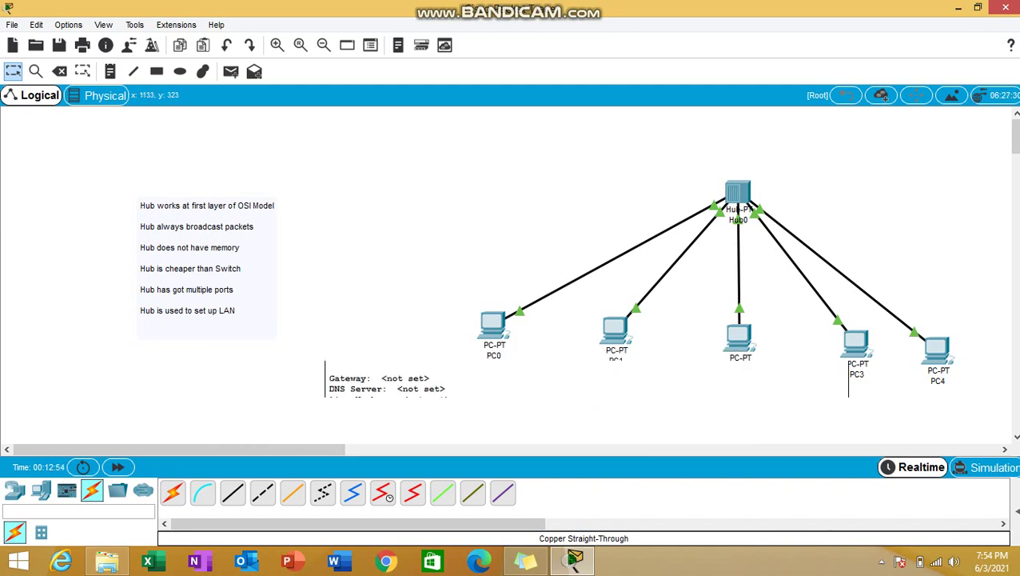
mouse_move(855, 342)
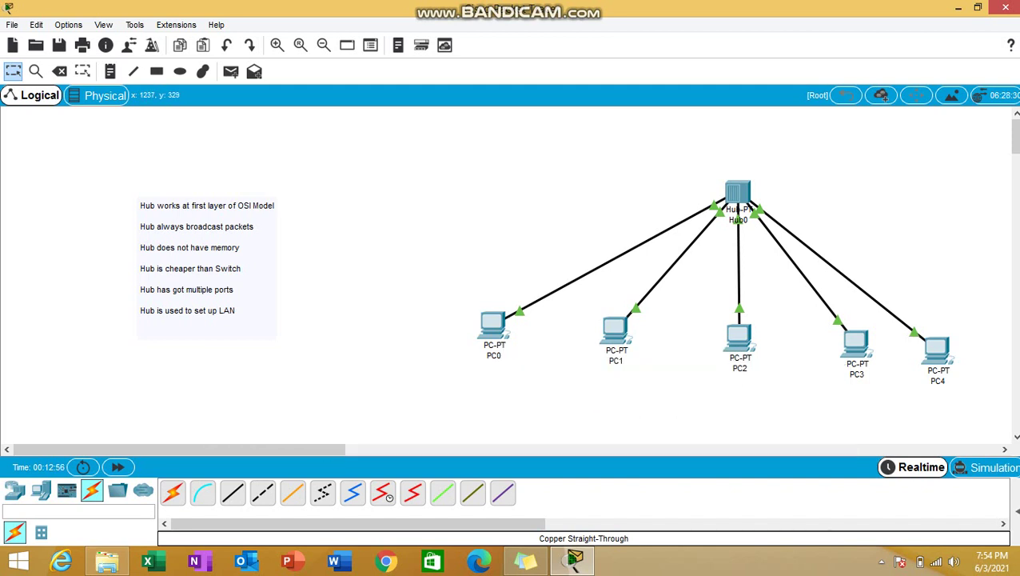
mouse_move(937, 351)
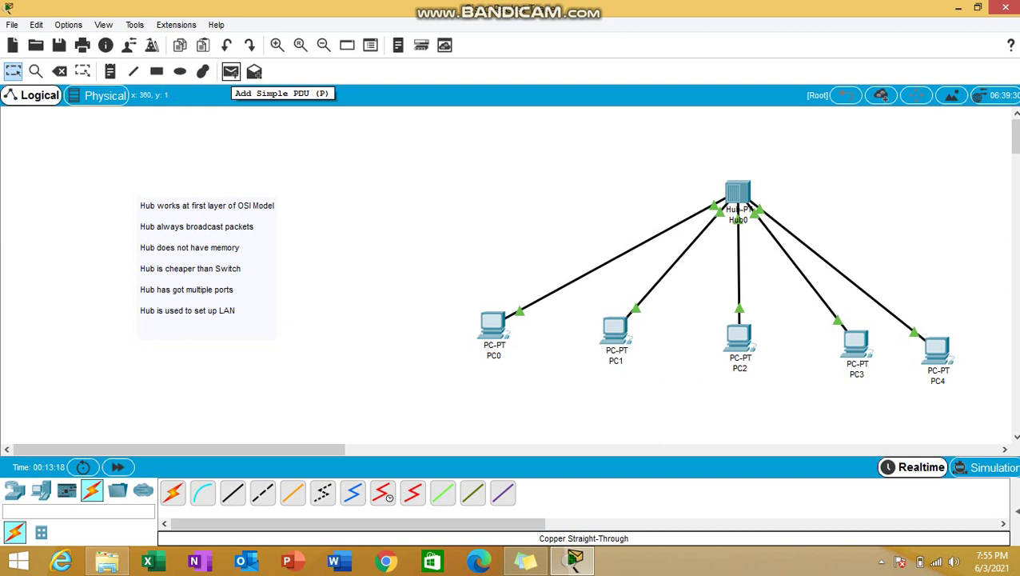
Add a simple ping PDU with PC0 as source and PC4 as destination.
left_click(231, 72)
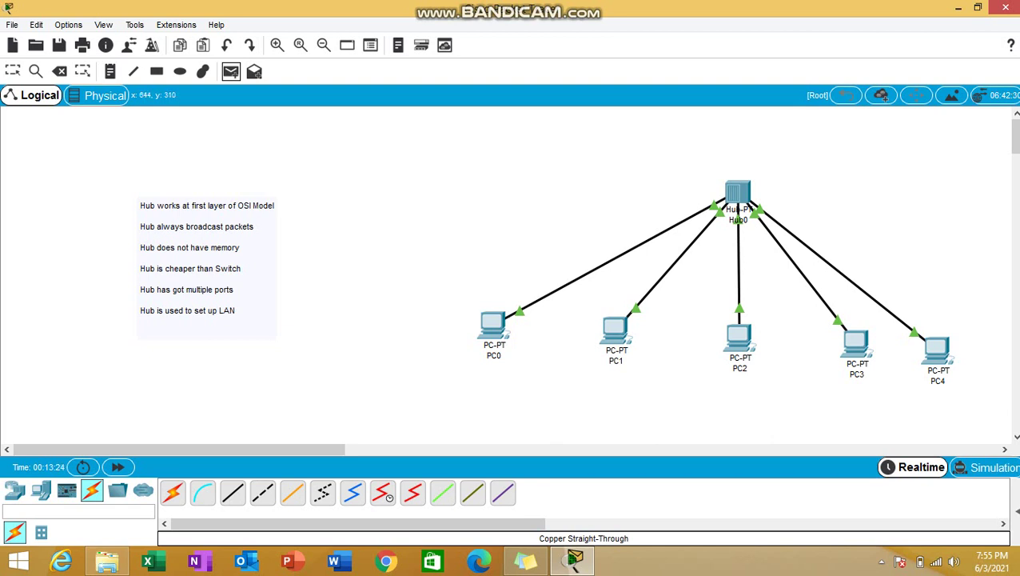
left_click(496, 326)
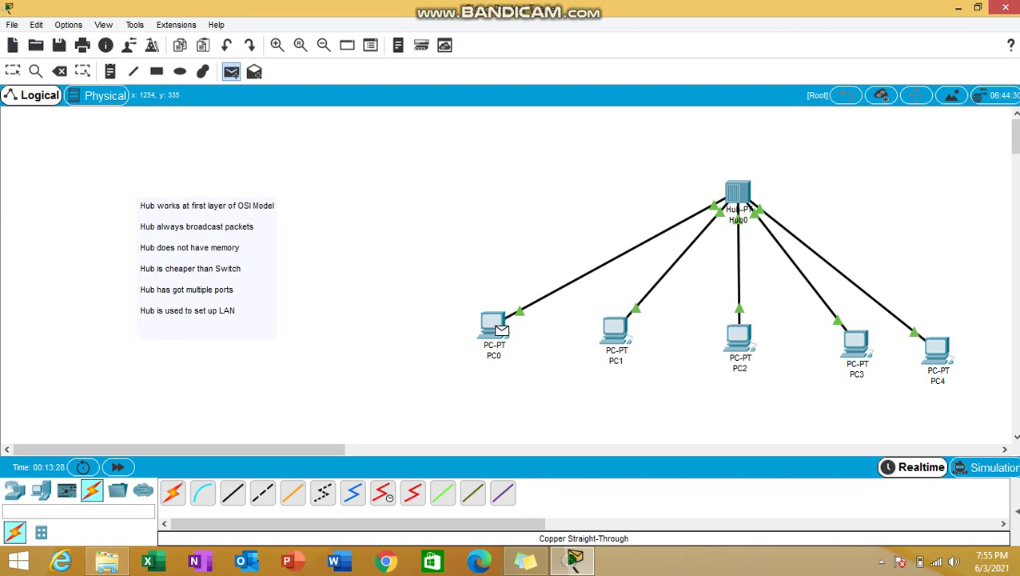
left_click(938, 351)
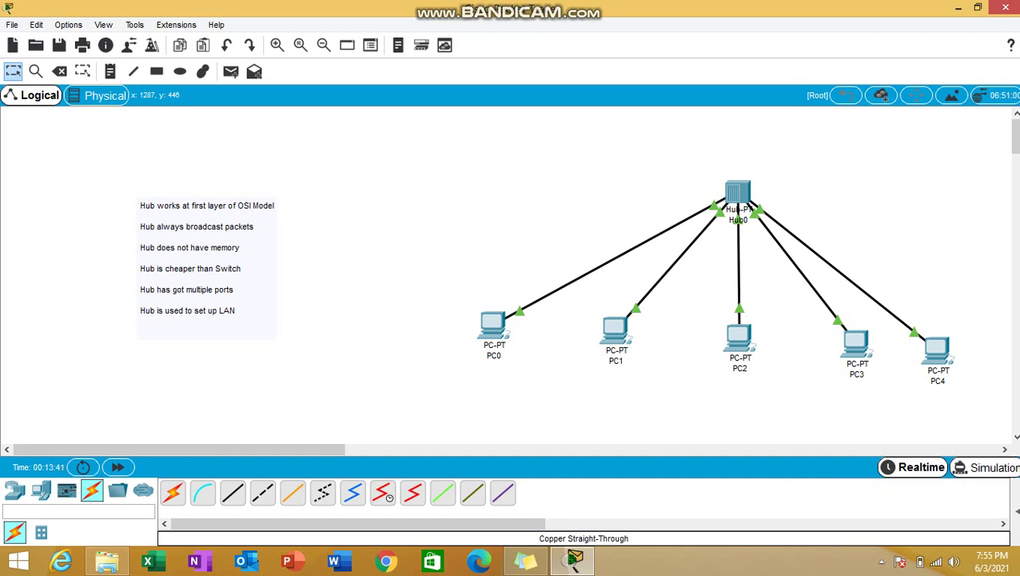
Enter Simulation mode, float the Simulation Panel left, and play the PC0-to-PC4 ping.
key("shift+s")
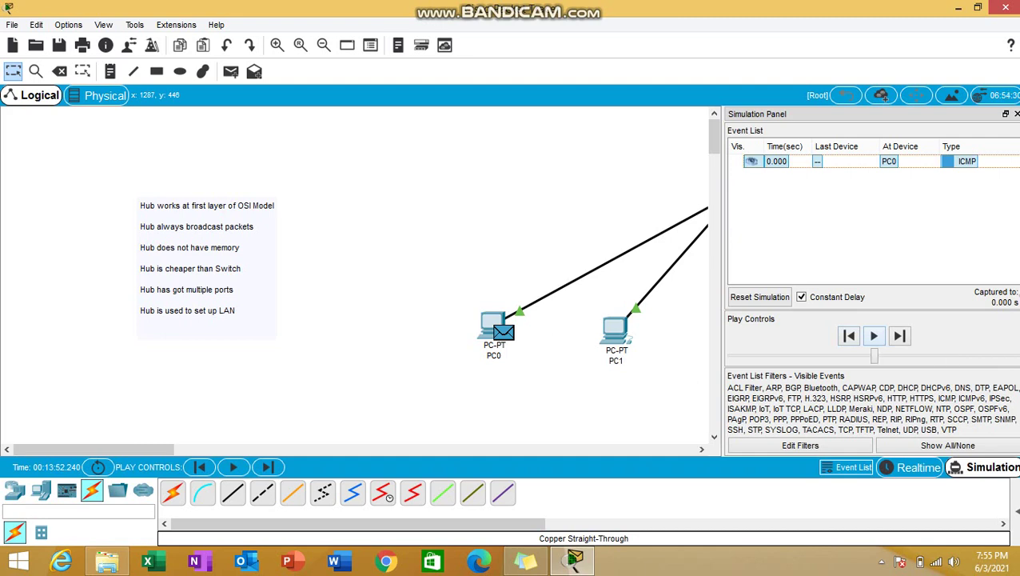
left_click_drag(757, 114, 254, 107)
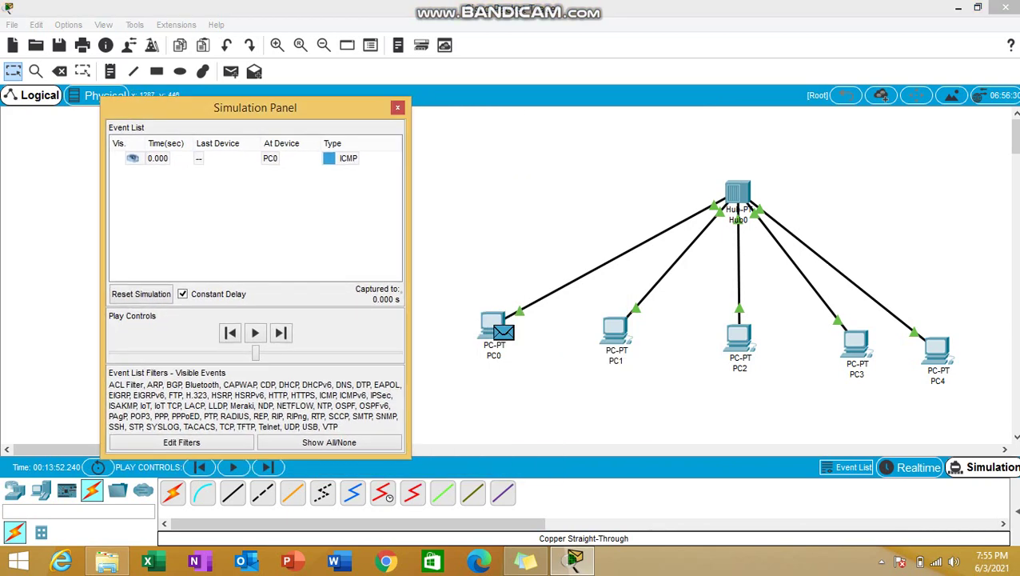
left_click(255, 333)
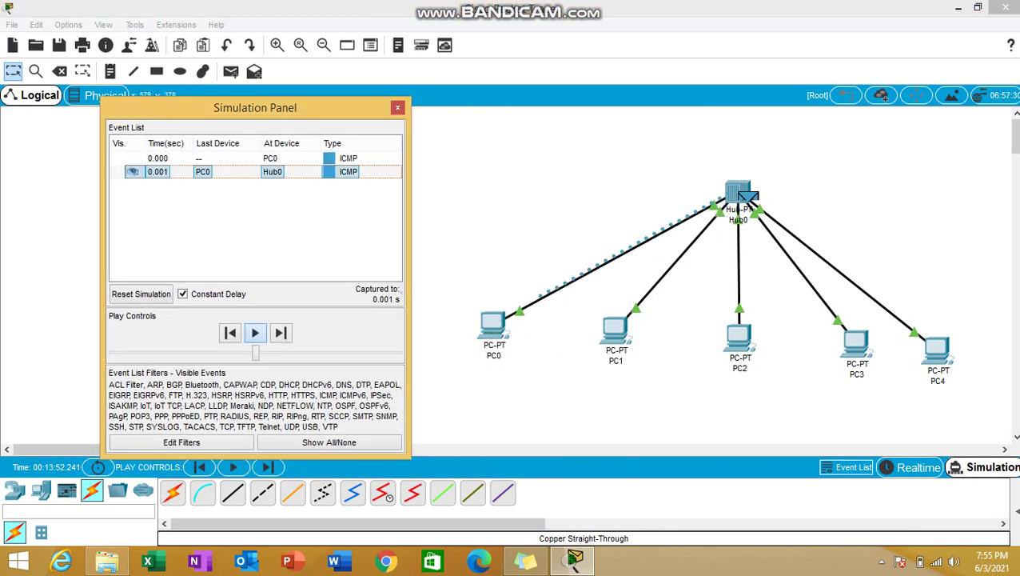